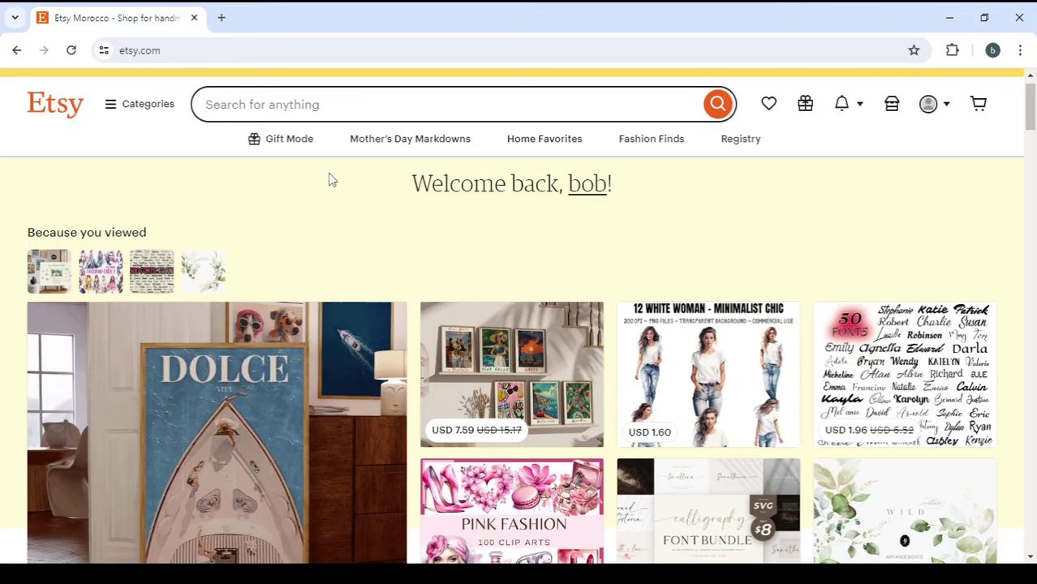
Search Etsy for "Printable Bookmarks".
click(326, 115)
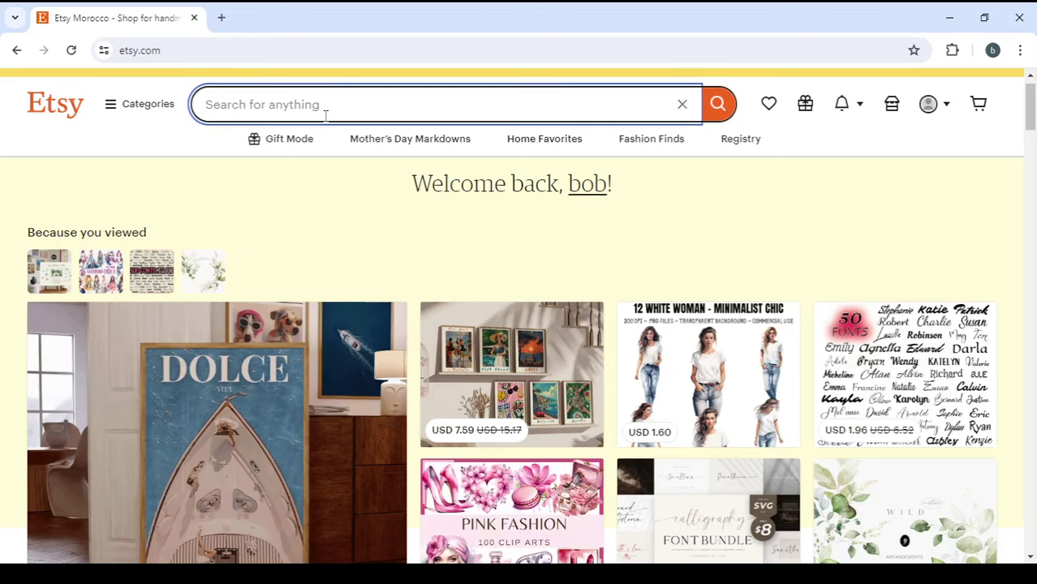
text(Printable Bookmarks)
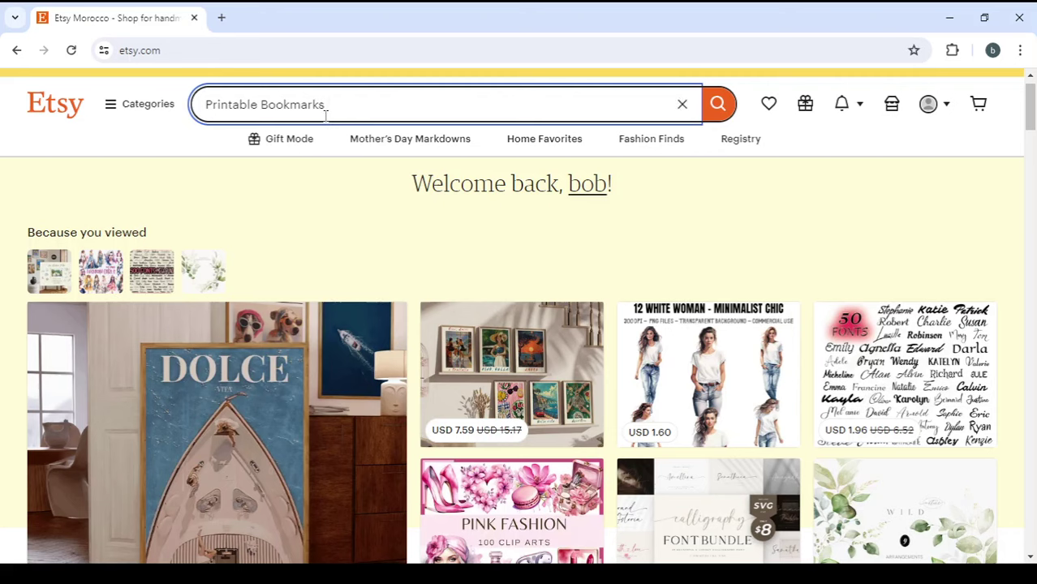
key(Return)
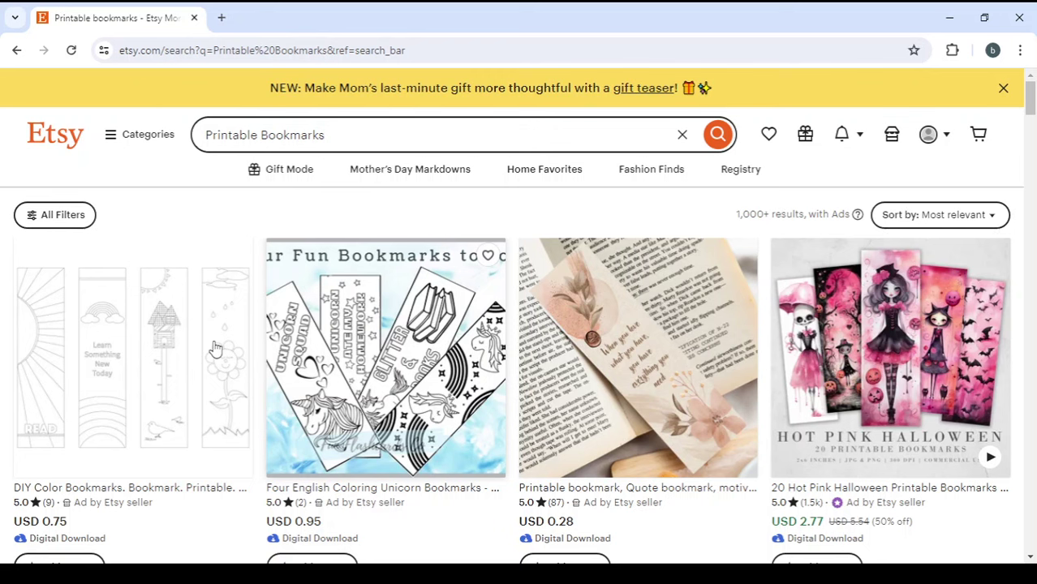
Browse the search results and open the "500+ Bookmark Design" PNG and JPG bundle listing, letting the unresponsive page wait.
scroll(215, 349, down, 2)
scroll(215, 349, down, 3)
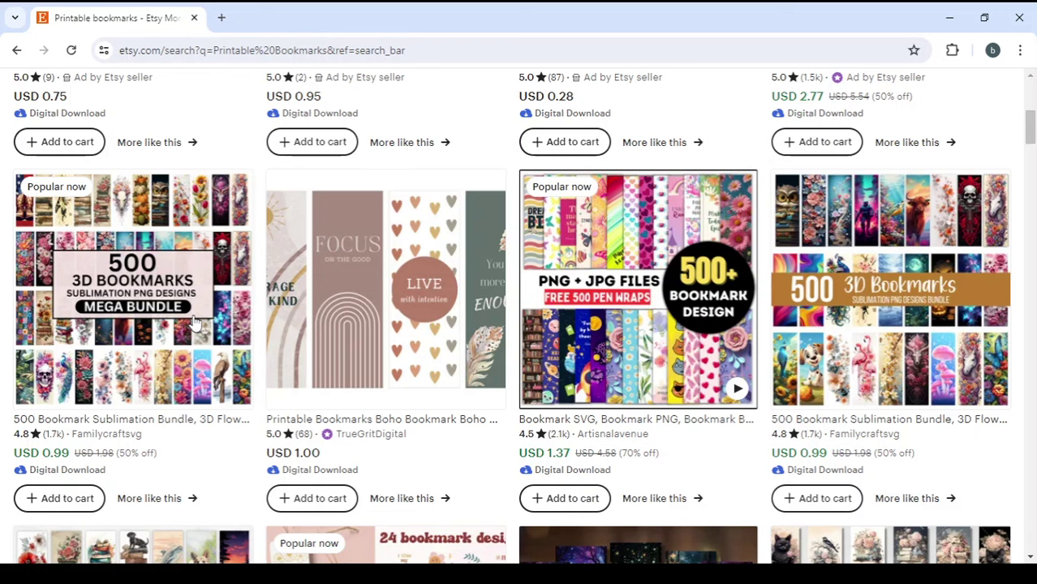
scroll(655, 254, up, 5)
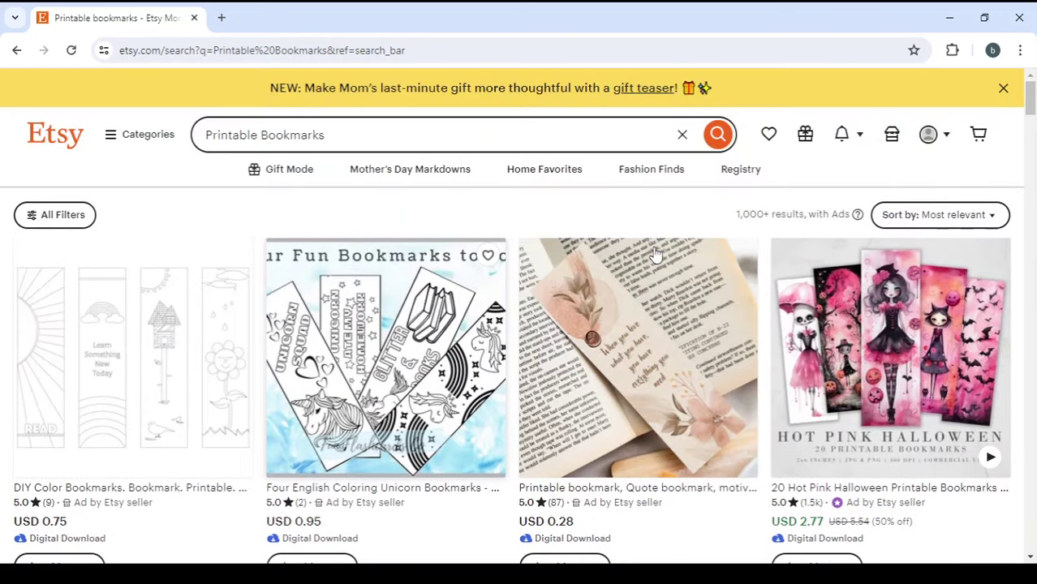
scroll(574, 289, down, 5)
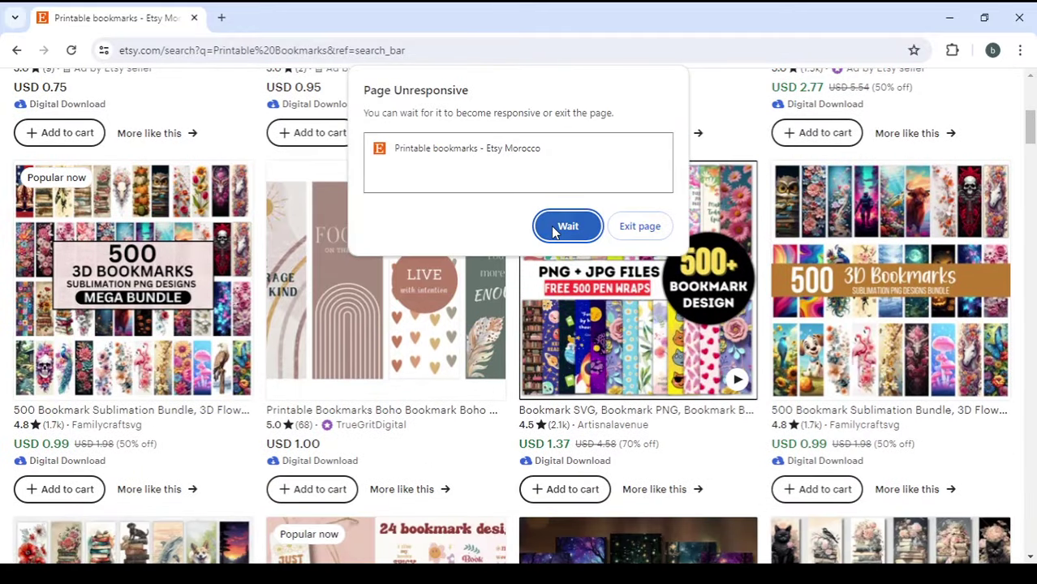
click(554, 229)
scroll(314, 190, up, 5)
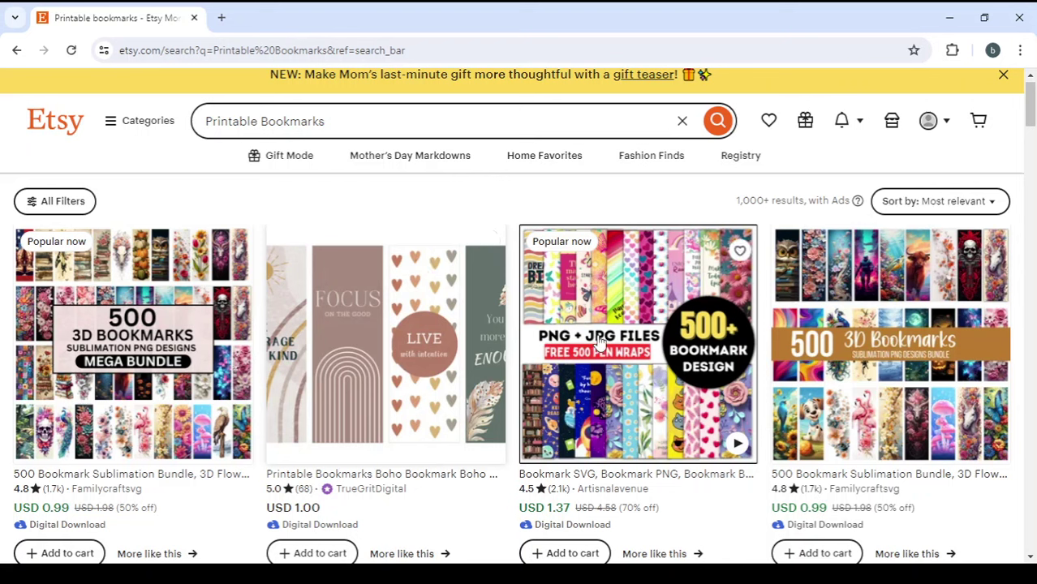
mouse_move(597, 341)
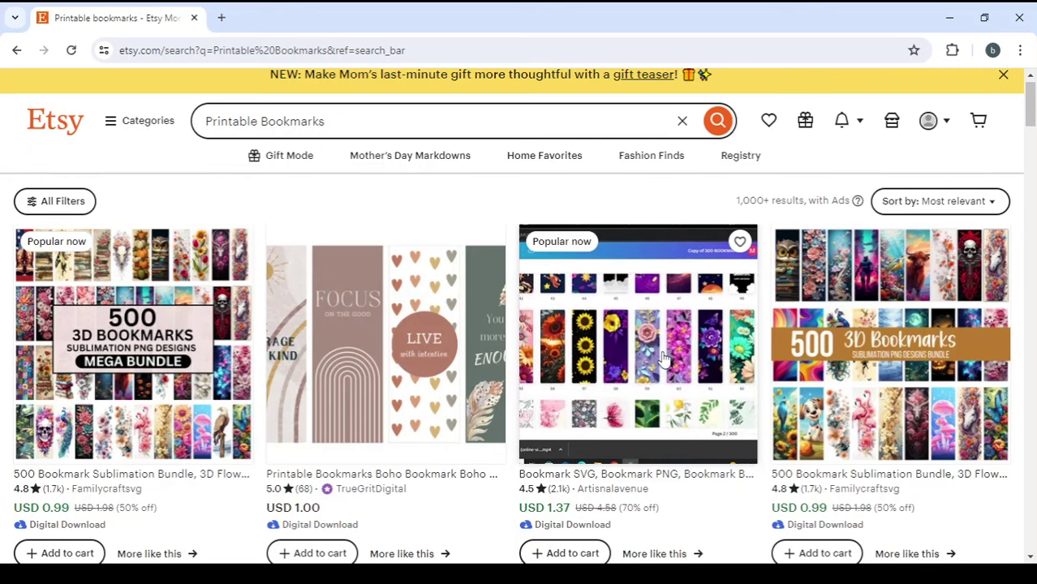
click(665, 359)
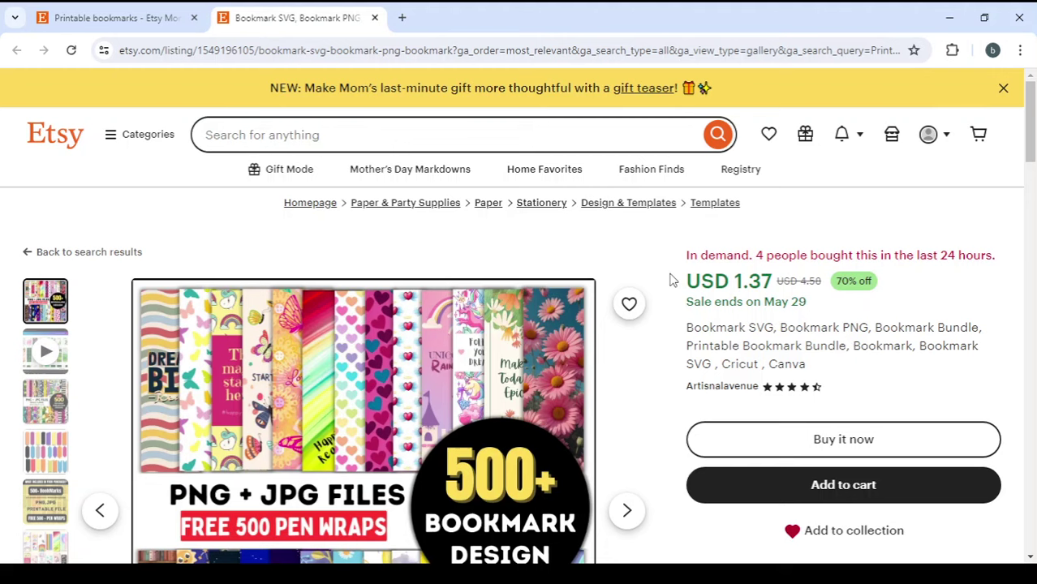
Review the bookmark bundle listing's preview images, price, item details and customer reviews.
scroll(670, 280, down, 2)
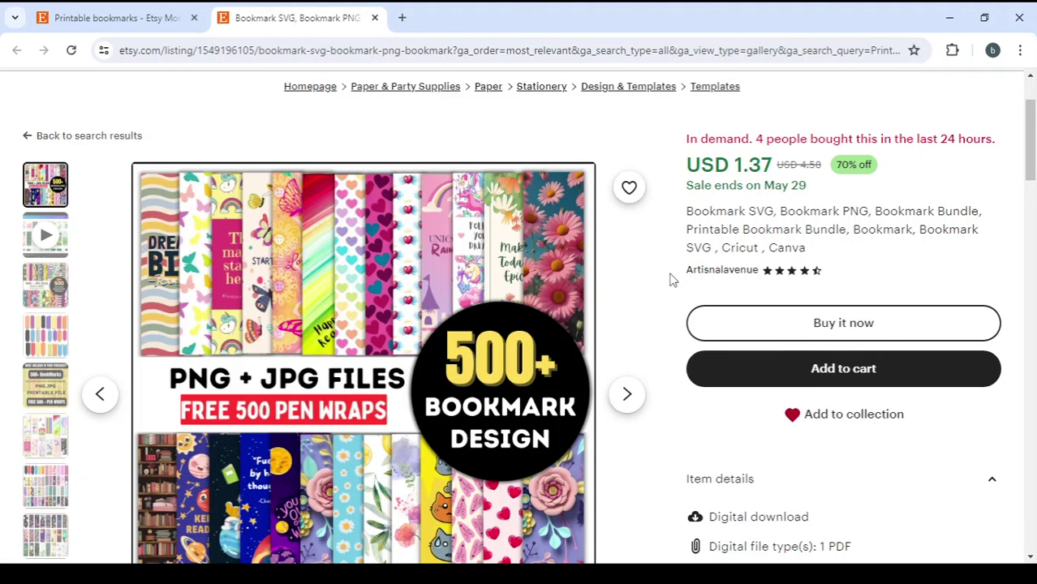
scroll(672, 280, down, 2)
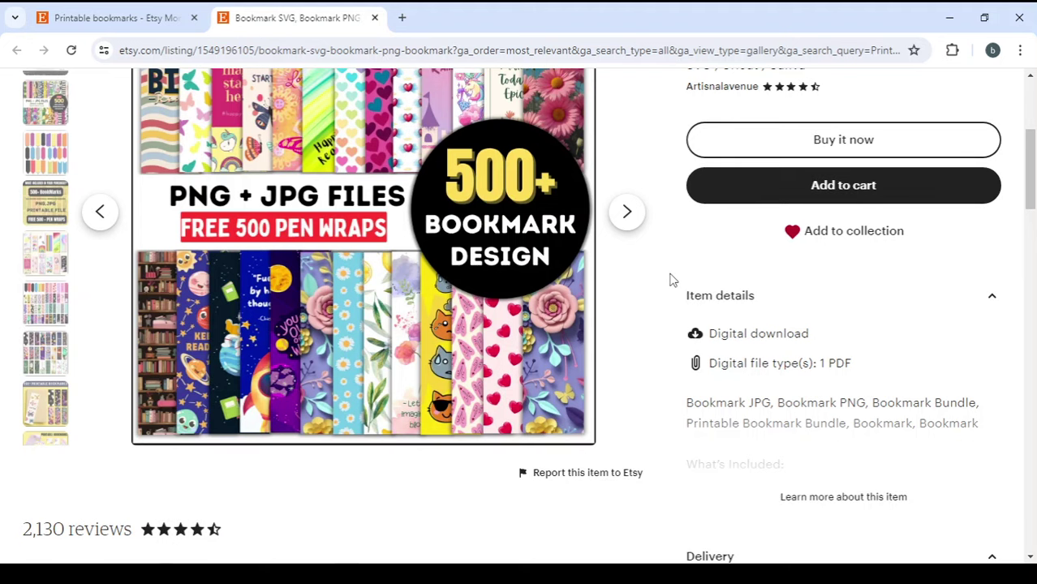
scroll(672, 280, up, 2)
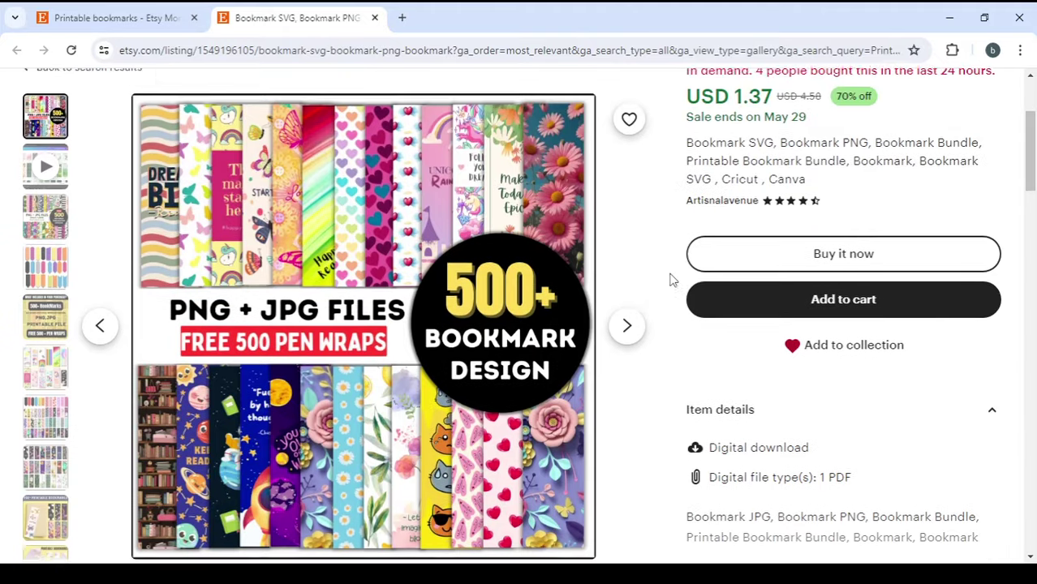
scroll(672, 280, down, 1)
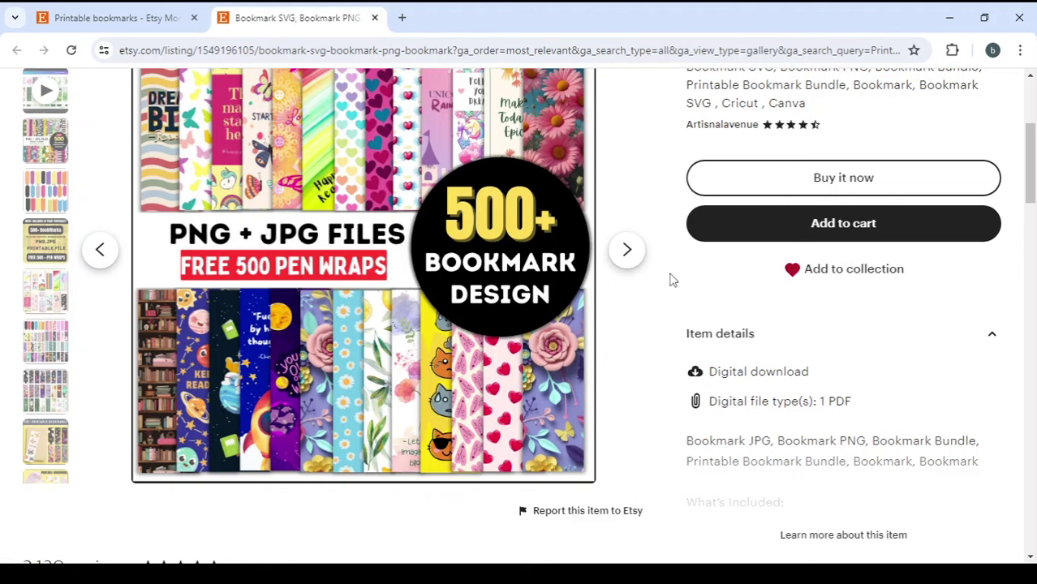
scroll(672, 280, down, 2)
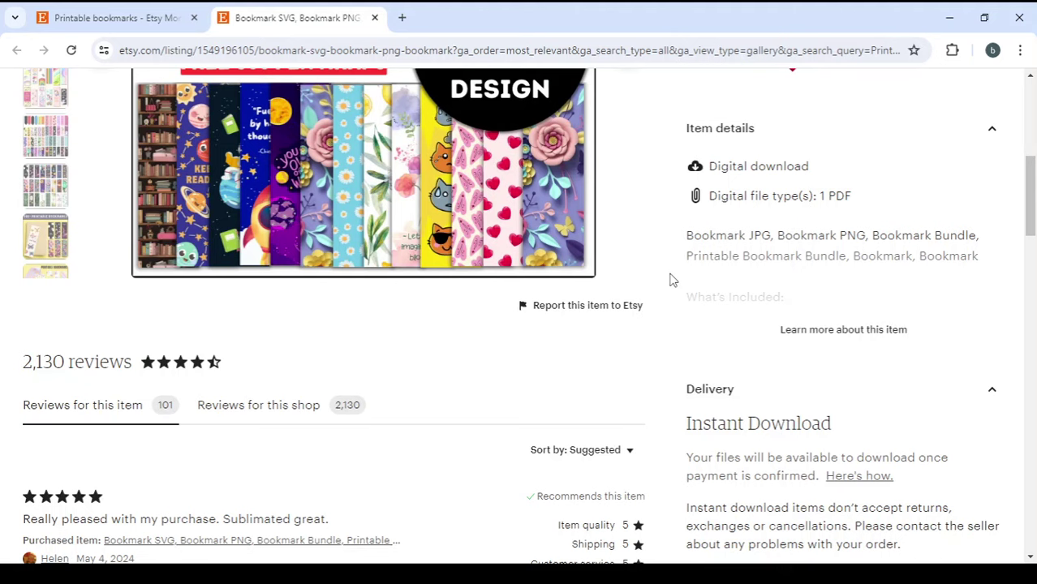
scroll(670, 280, up, 5)
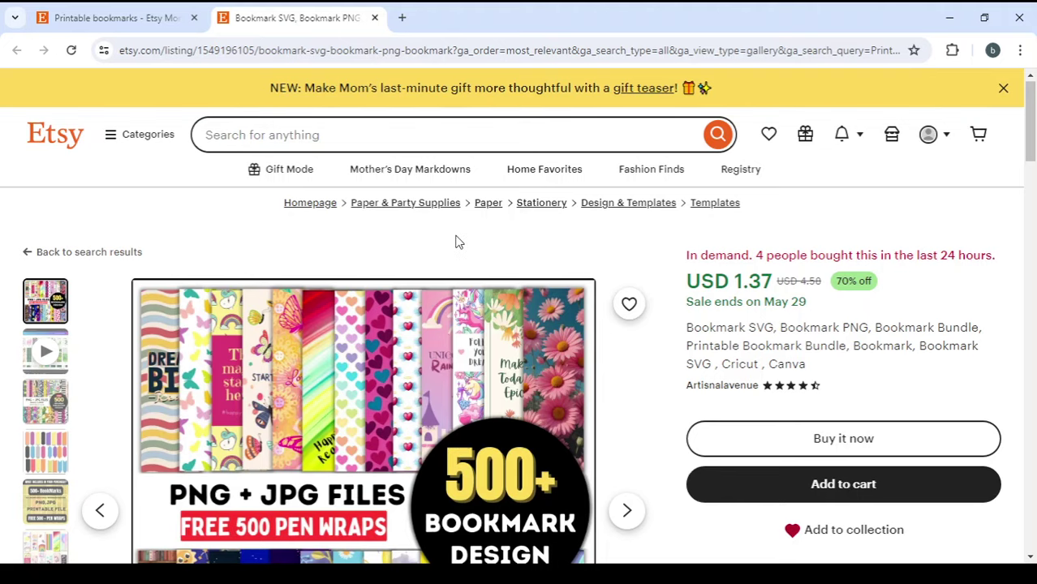
Open the EverBee website in a new browser tab, enter its app and open the Shop Analyzer.
click(402, 18)
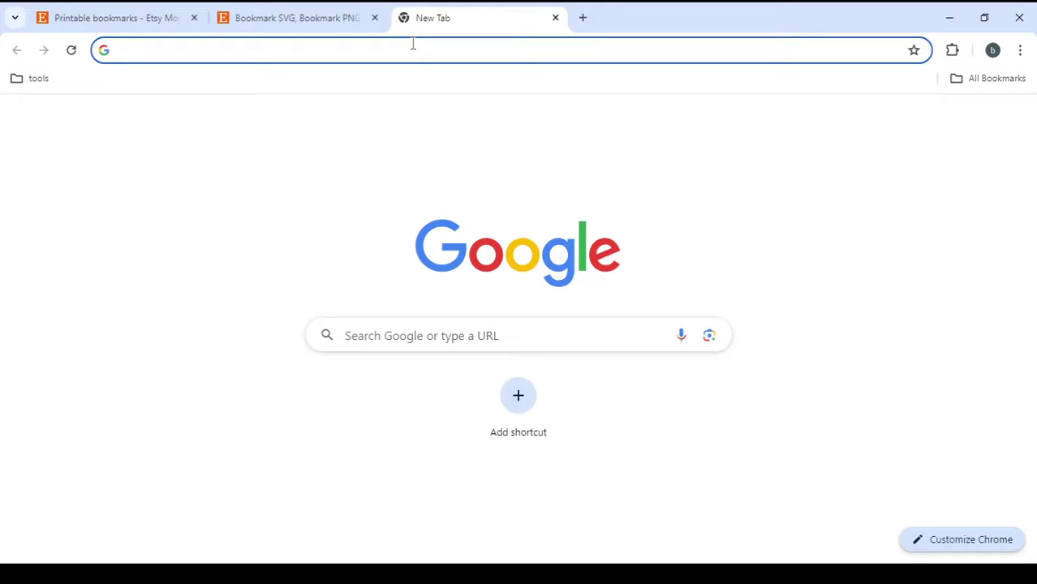
text(eve)
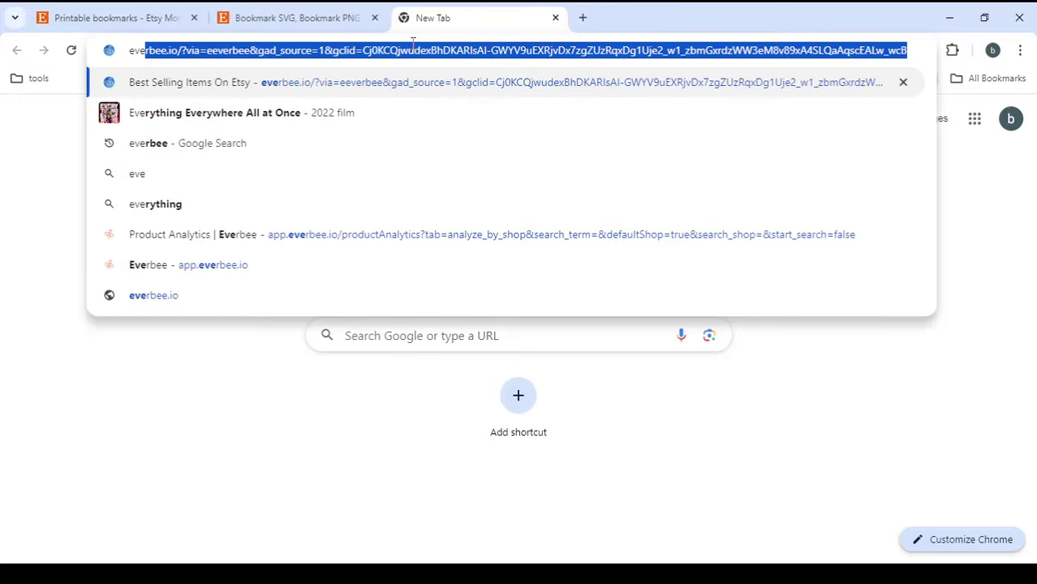
key(Return)
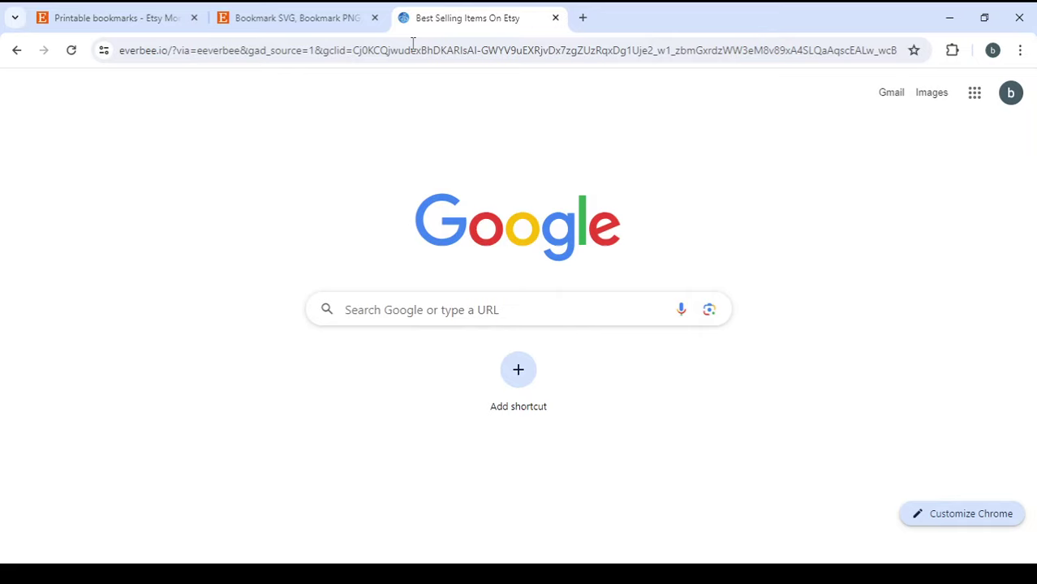
click(319, 24)
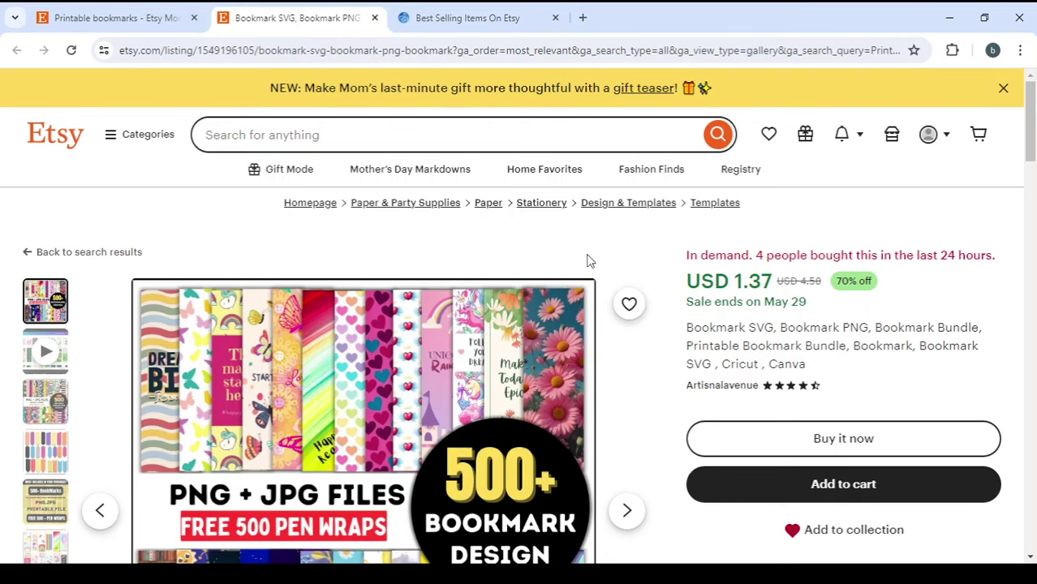
click(465, 18)
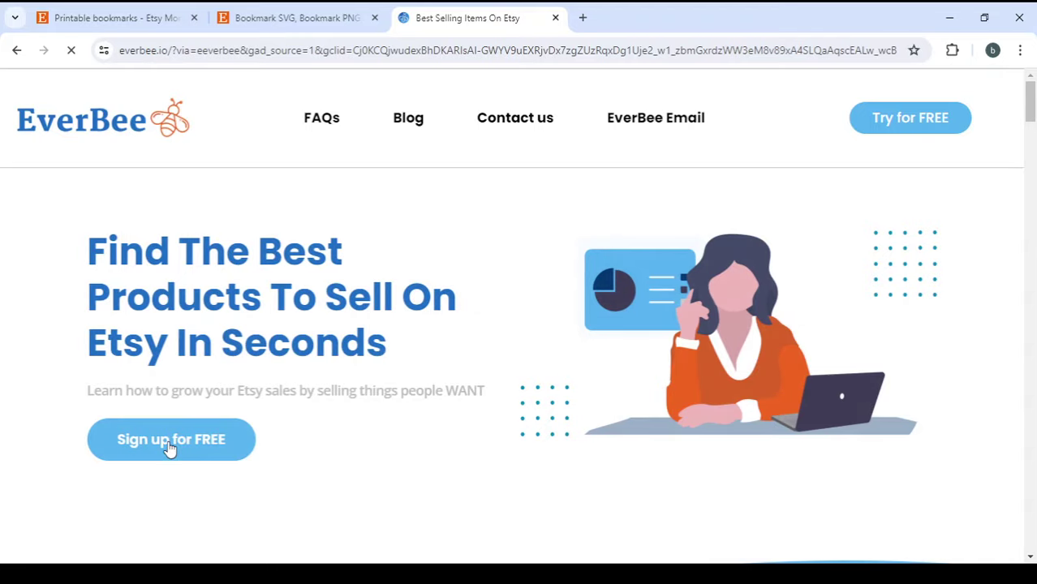
click(170, 445)
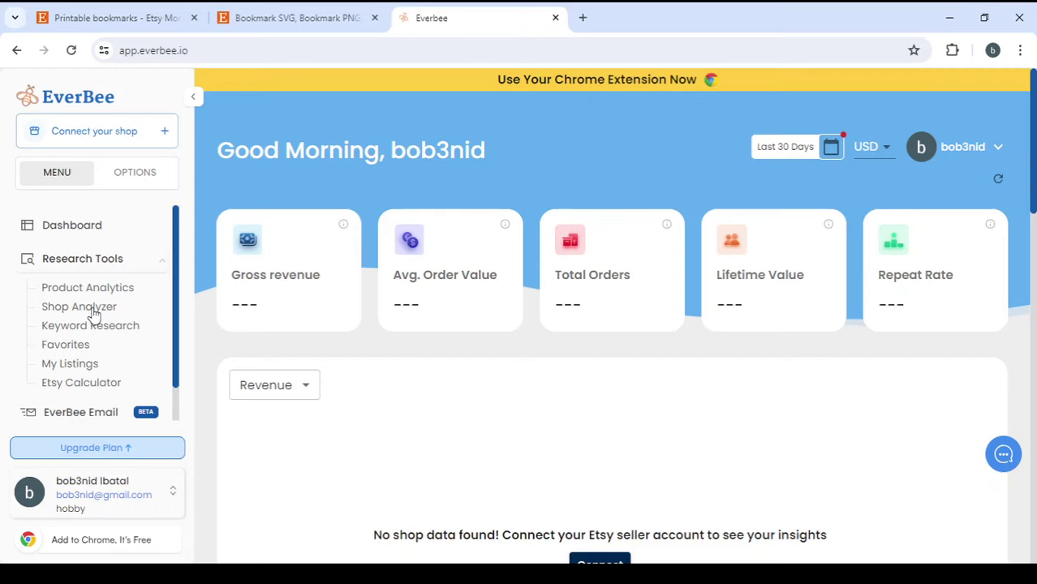
click(93, 314)
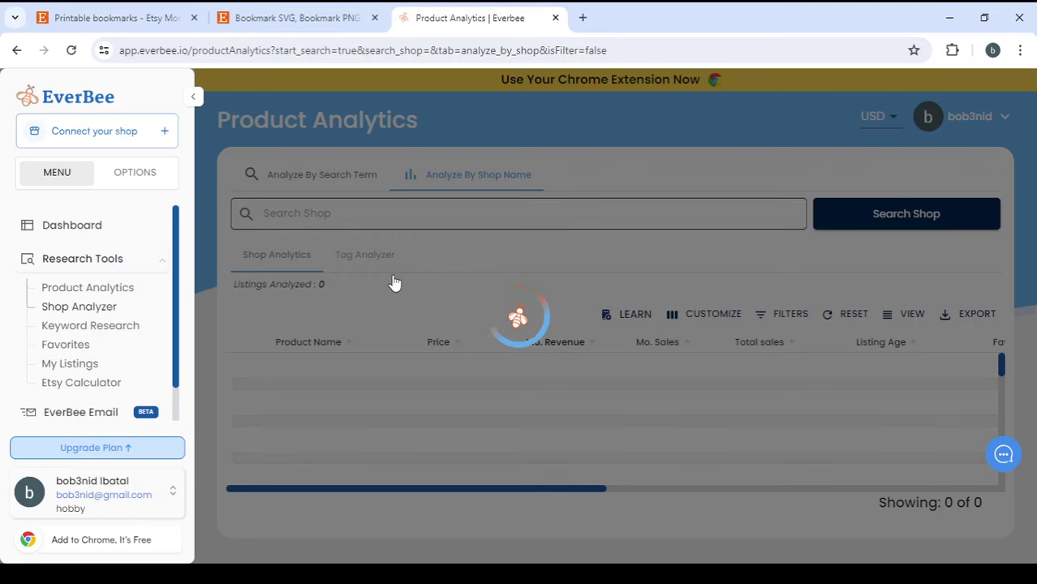
Copy the shop name Artisnalavenue from the Etsy bookmark listing and analyze that shop by name in EverBee.
click(290, 18)
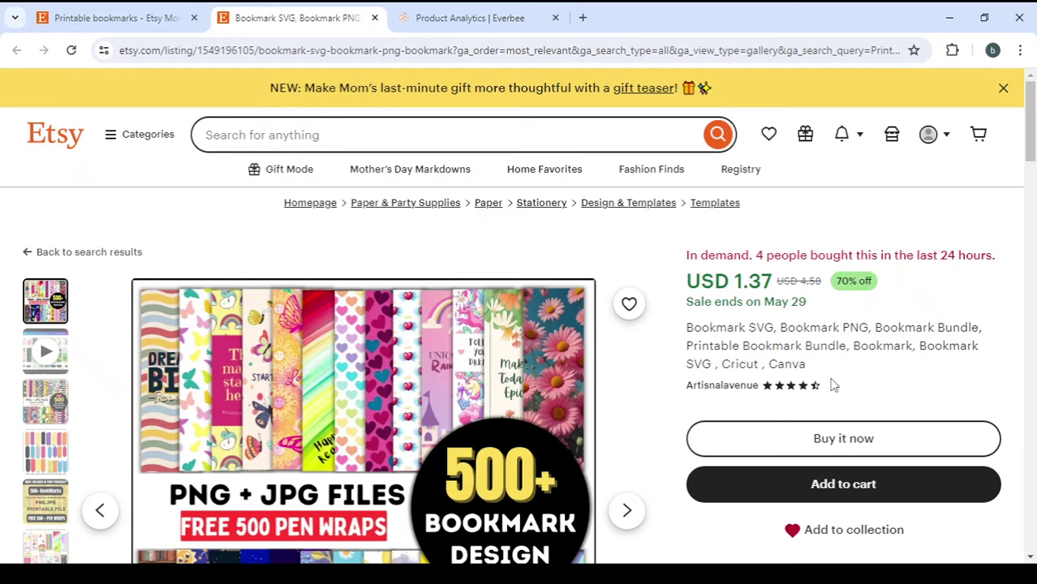
drag(764, 388, 690, 391)
key(ctrl+c)
click(462, 16)
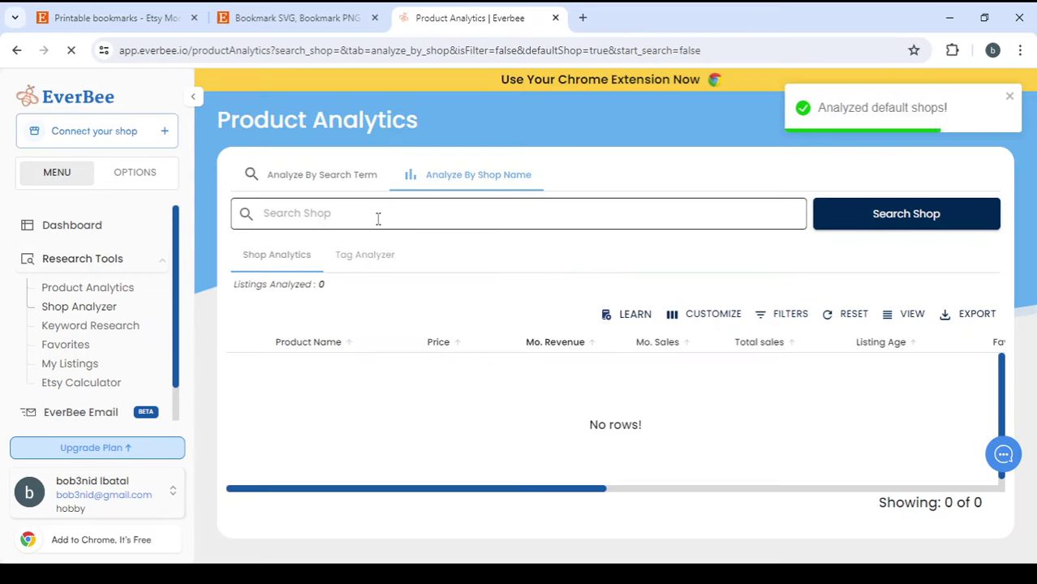
click(378, 220)
key(ctrl+v)
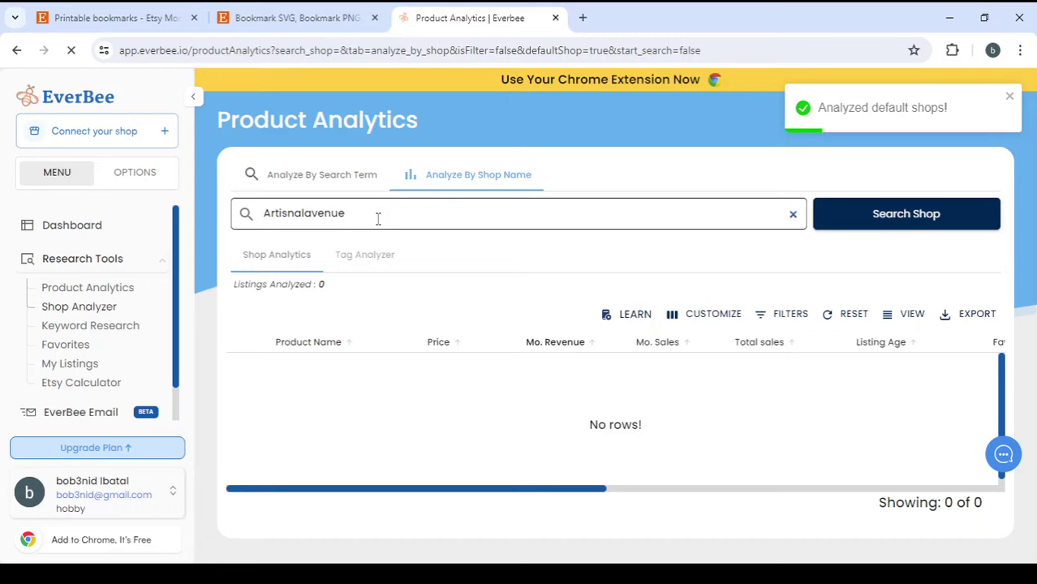
key(Return)
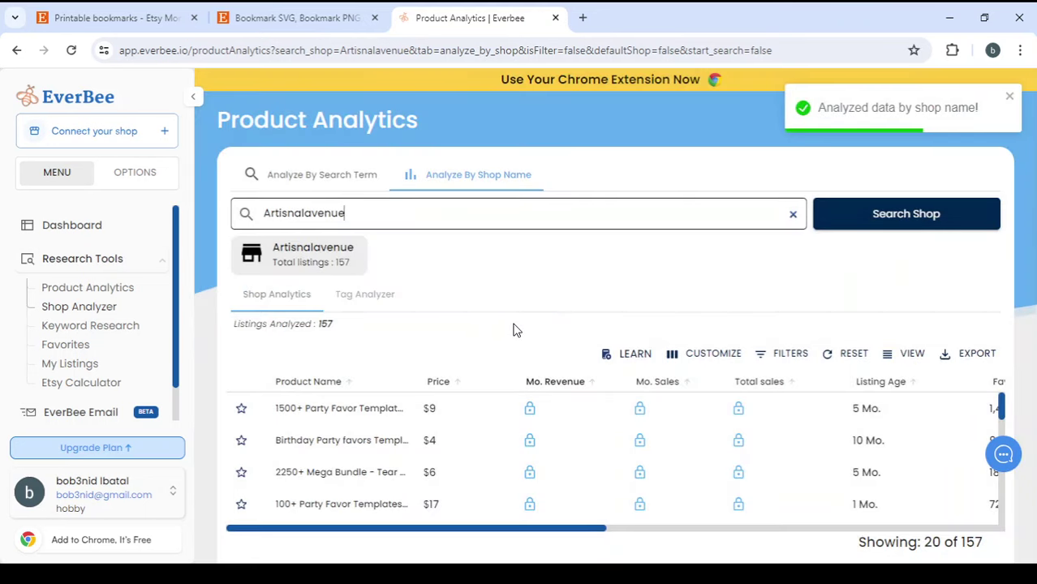
Examine the Artisnalavenue shop's product table, including prices, listing age, favorites, category, shop age and total shop sales.
scroll(476, 409, down, 2)
scroll(475, 406, up, 2)
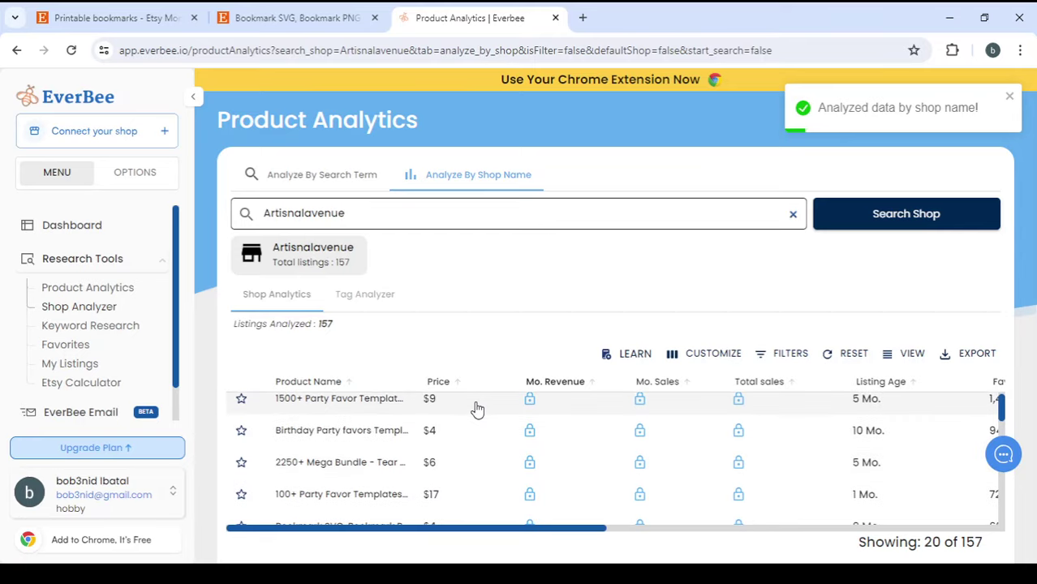
scroll(455, 422, down, 1)
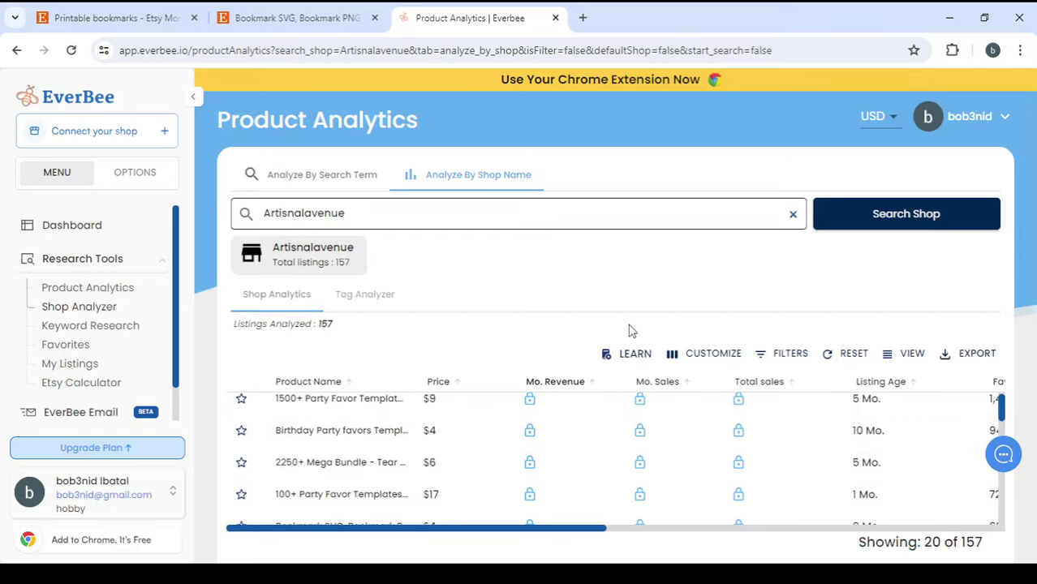
scroll(405, 424, up, 1)
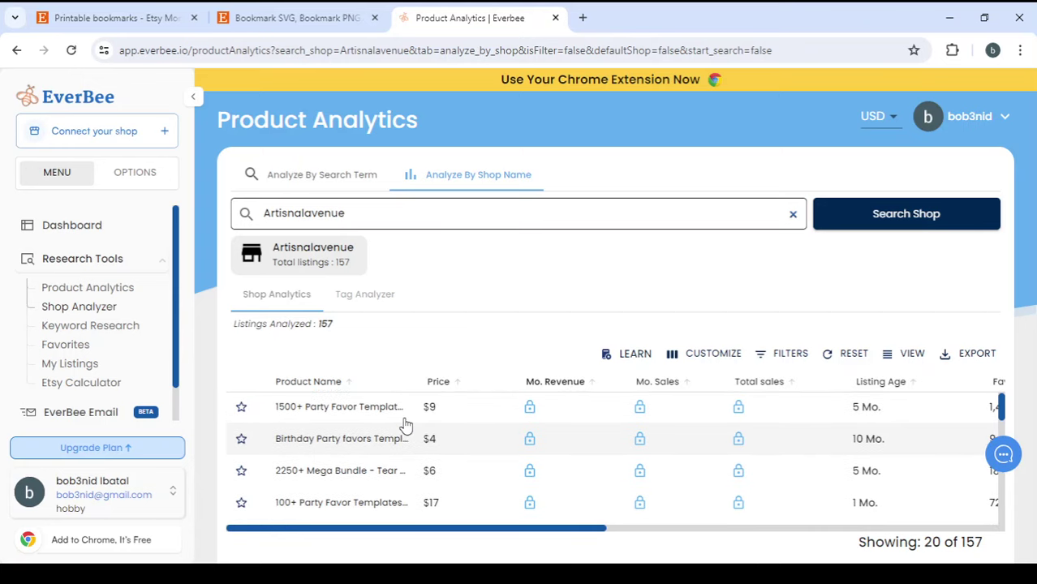
scroll(405, 424, right, 5)
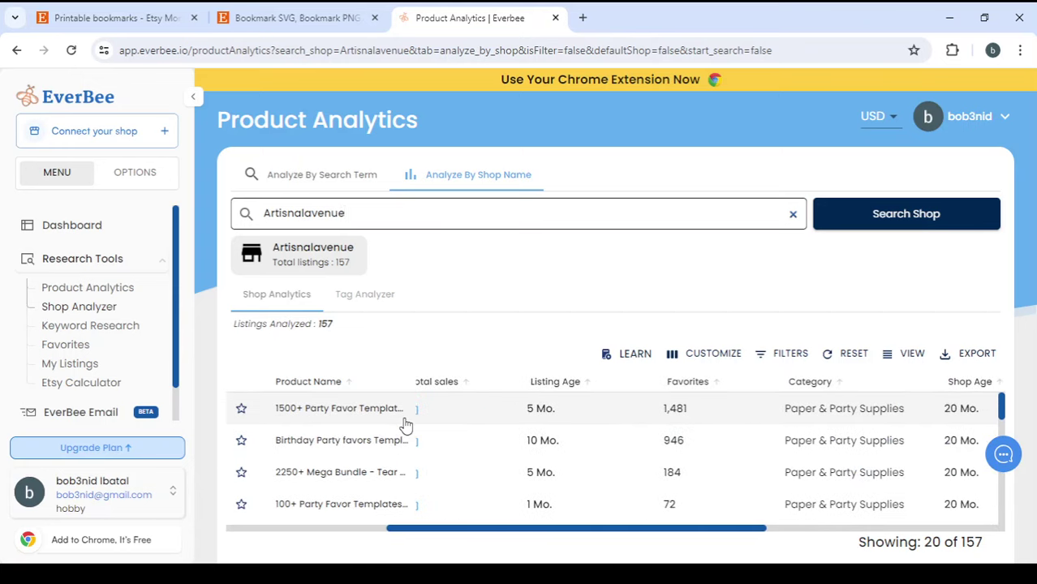
scroll(405, 424, right, 2)
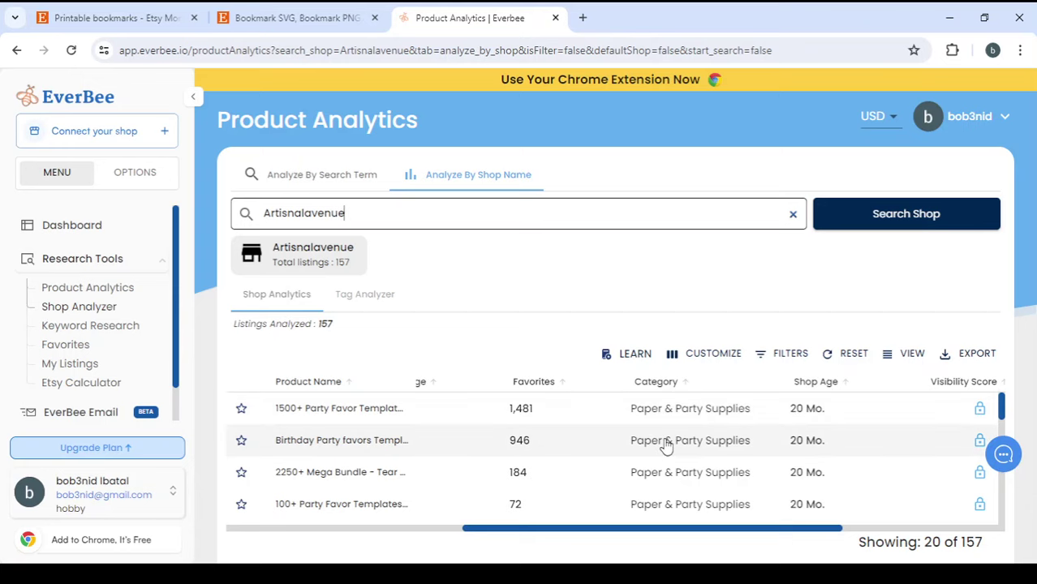
scroll(666, 439, down, 1)
scroll(666, 439, right, 3)
scroll(665, 445, up, 1)
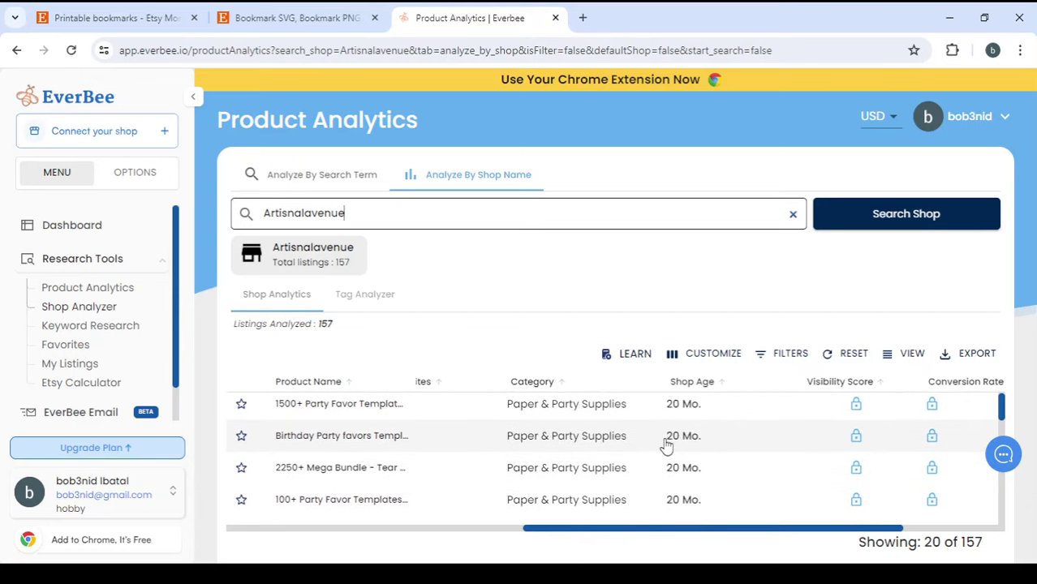
scroll(665, 445, up, 1)
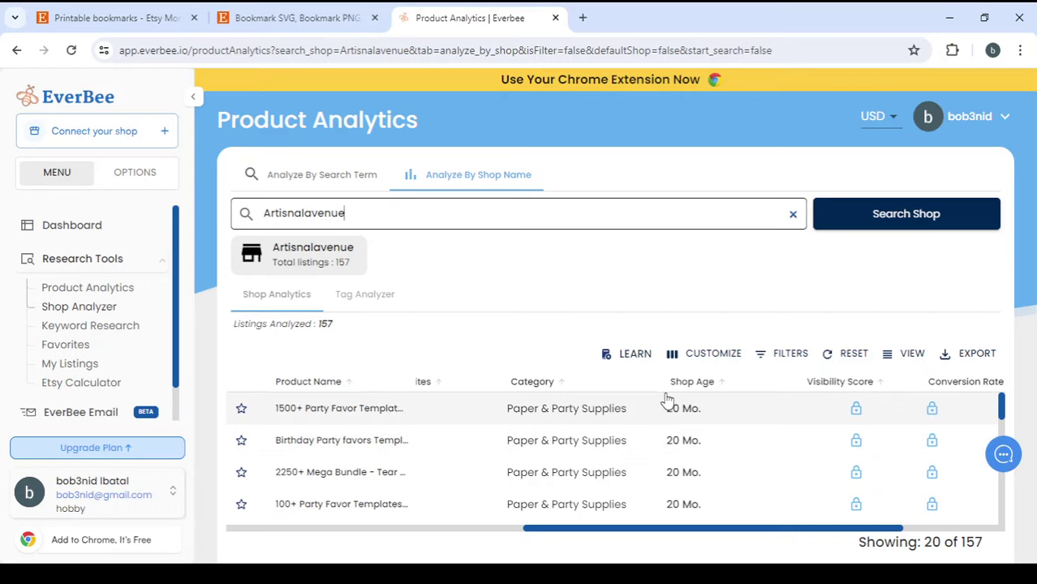
scroll(705, 439, right, 2)
scroll(705, 439, down, 1)
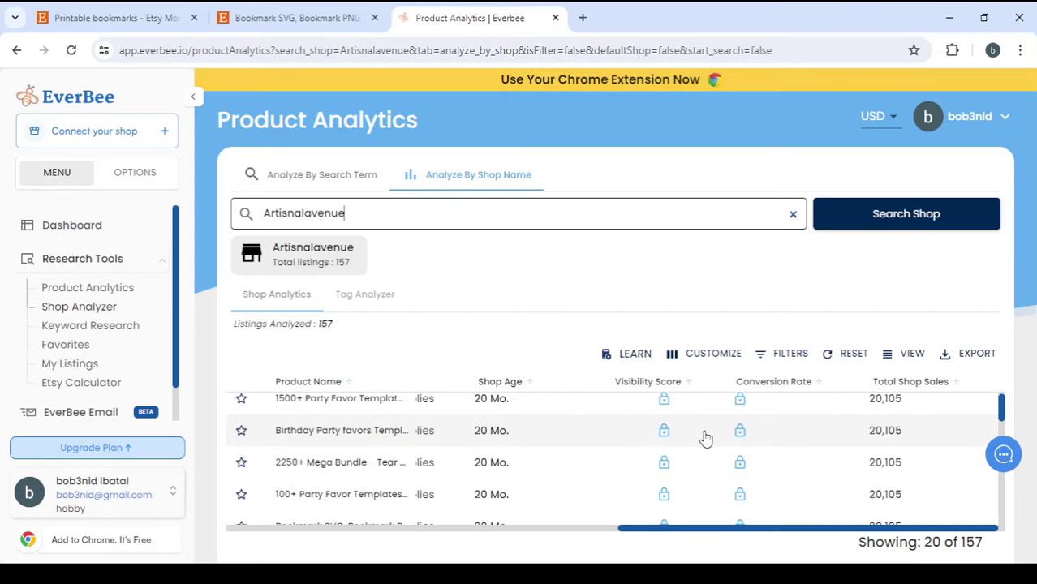
scroll(706, 439, up, 1)
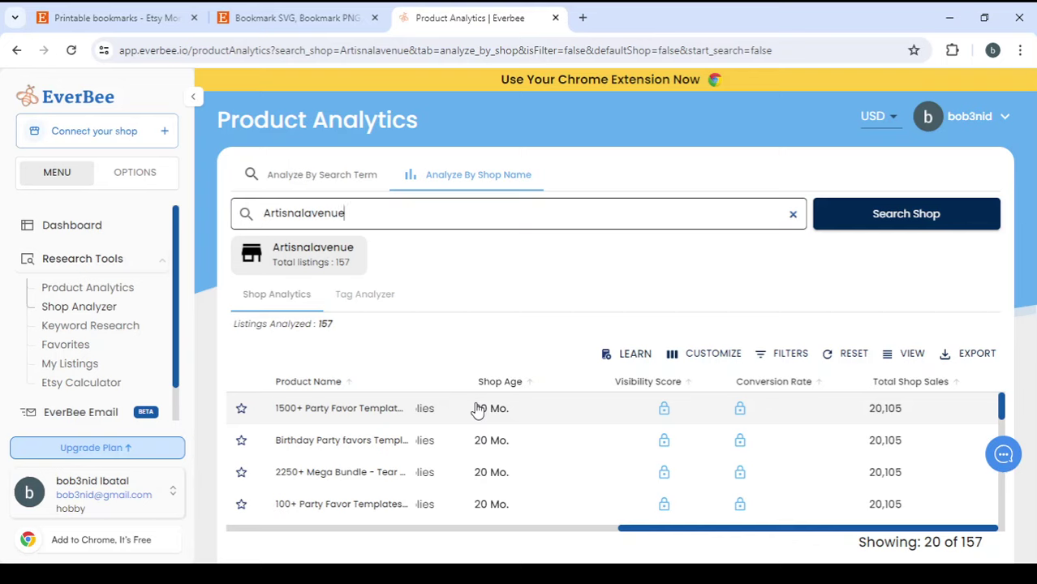
Find the Bookmark SVG bundle in the Artisnalavenue shop's product table and open its listing details.
scroll(478, 410, left, 5)
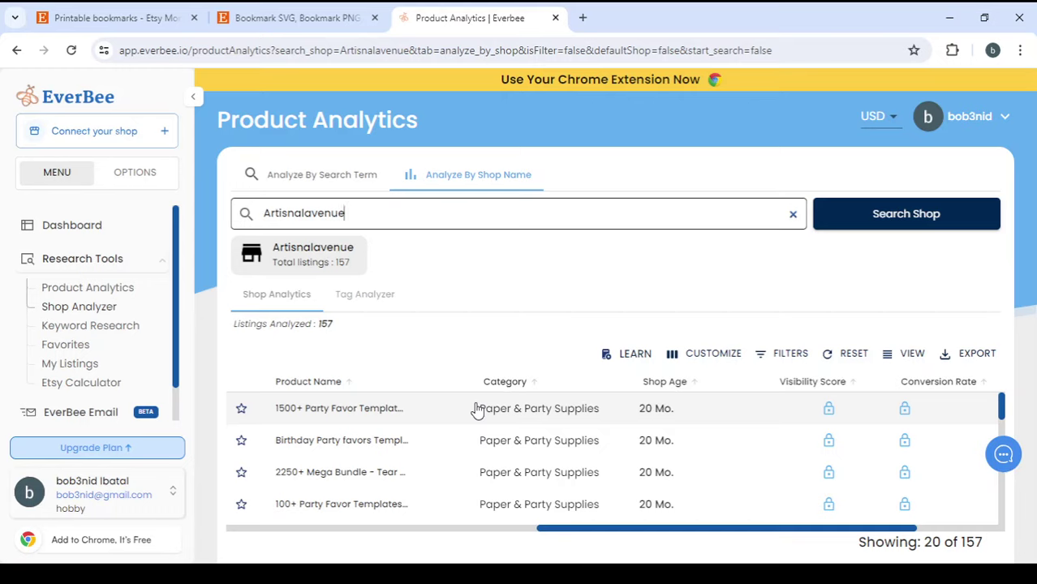
scroll(477, 409, left, 10)
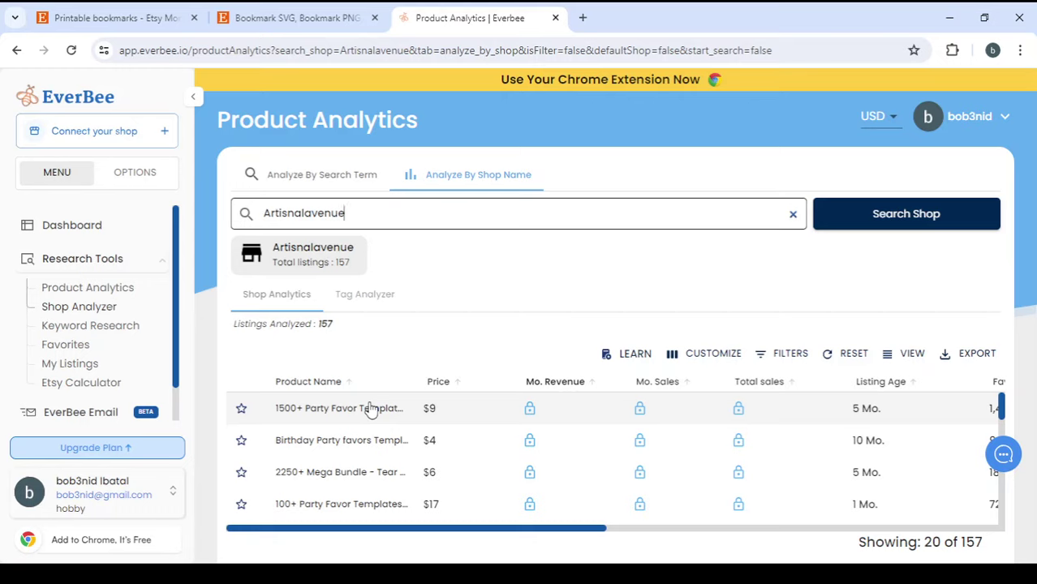
scroll(374, 447, down, 3)
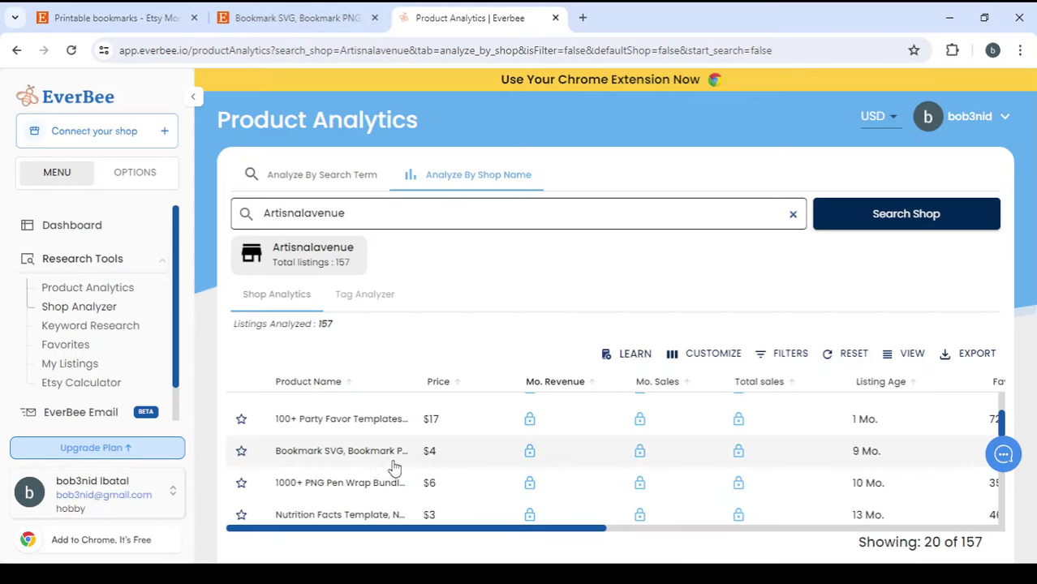
scroll(504, 469, right, 2)
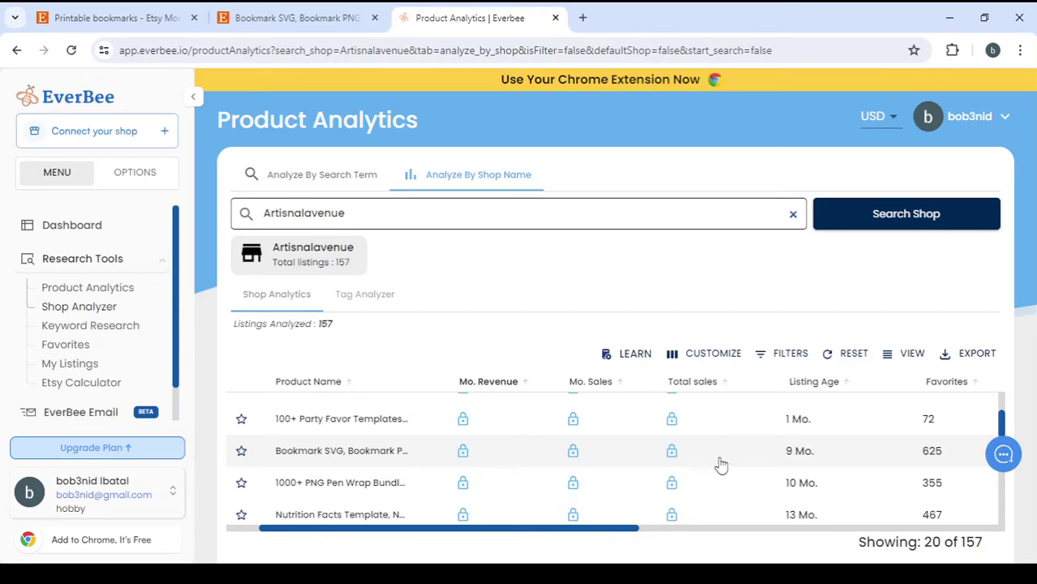
click(525, 460)
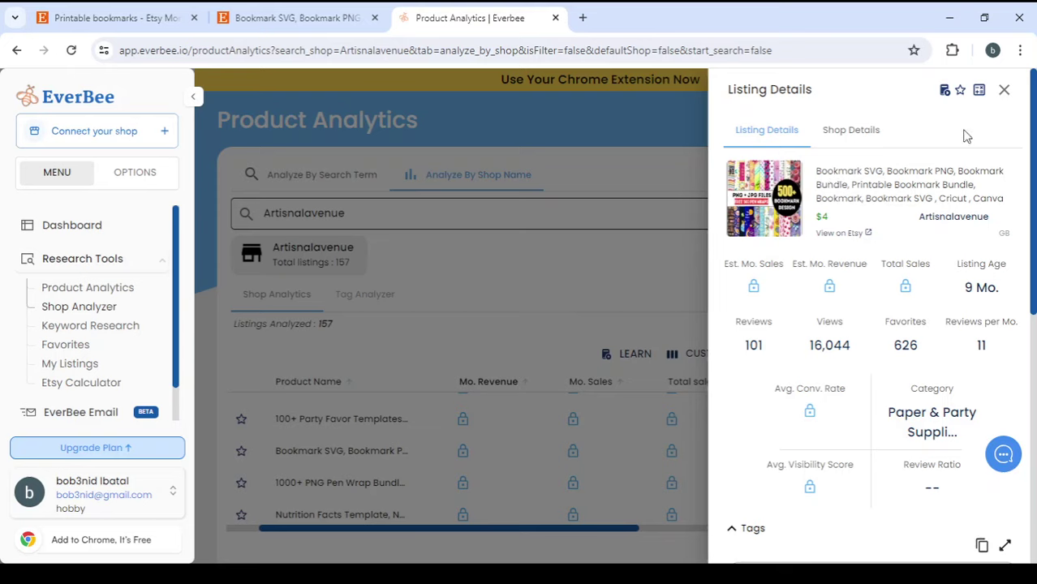
Open the Canva website in a new browser tab.
click(584, 19)
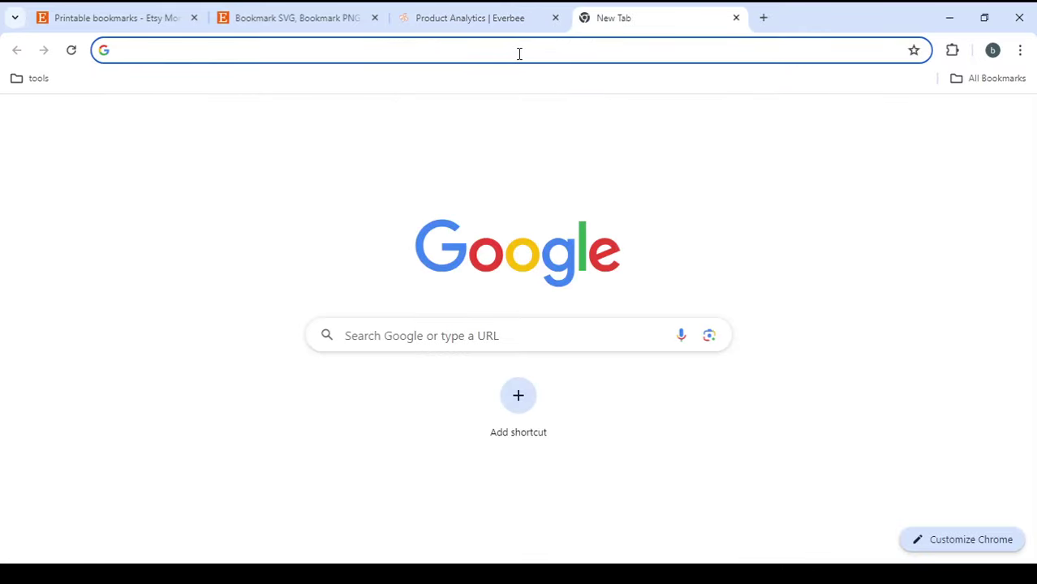
text(canva)
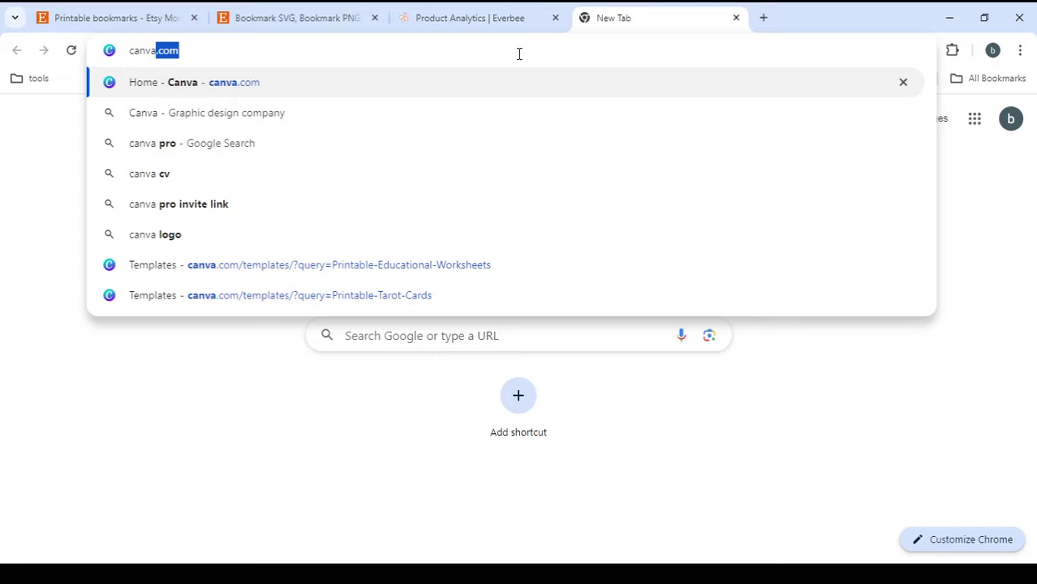
key(Return)
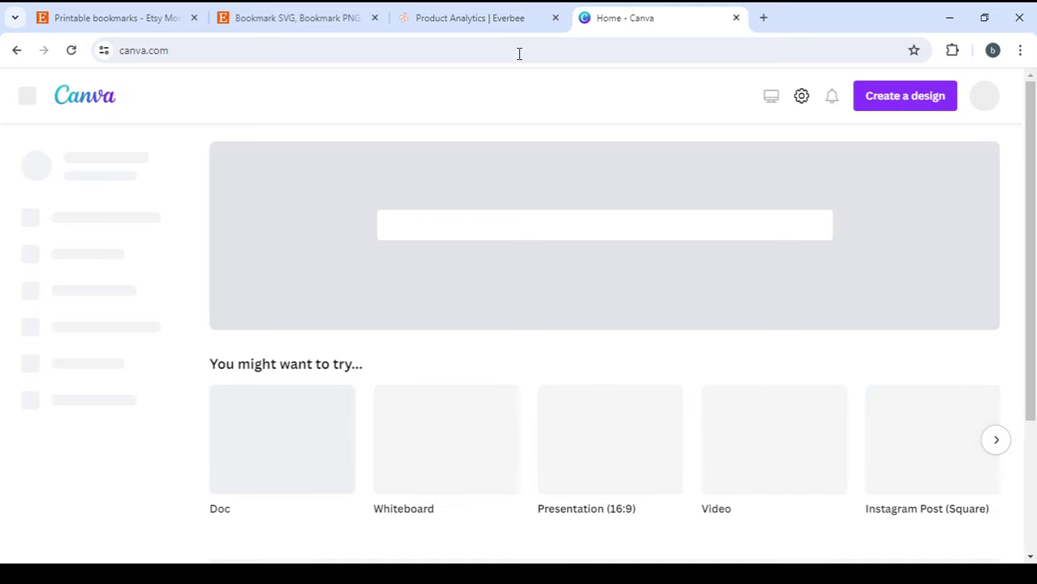
Review the bookmark bundle's preview image on its Etsy listing and return to Canva.
click(254, 14)
scroll(334, 335, down, 2)
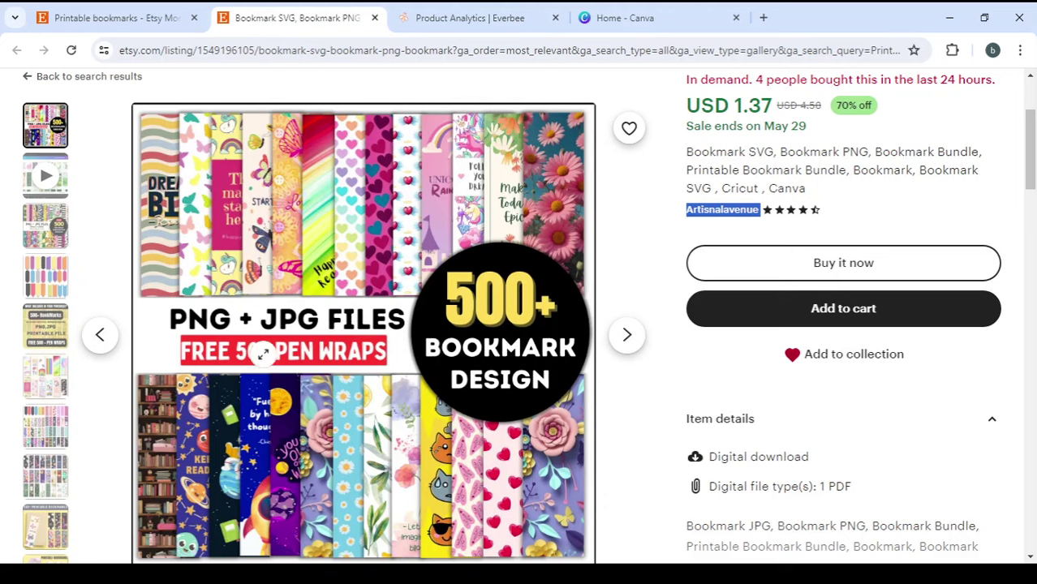
click(621, 12)
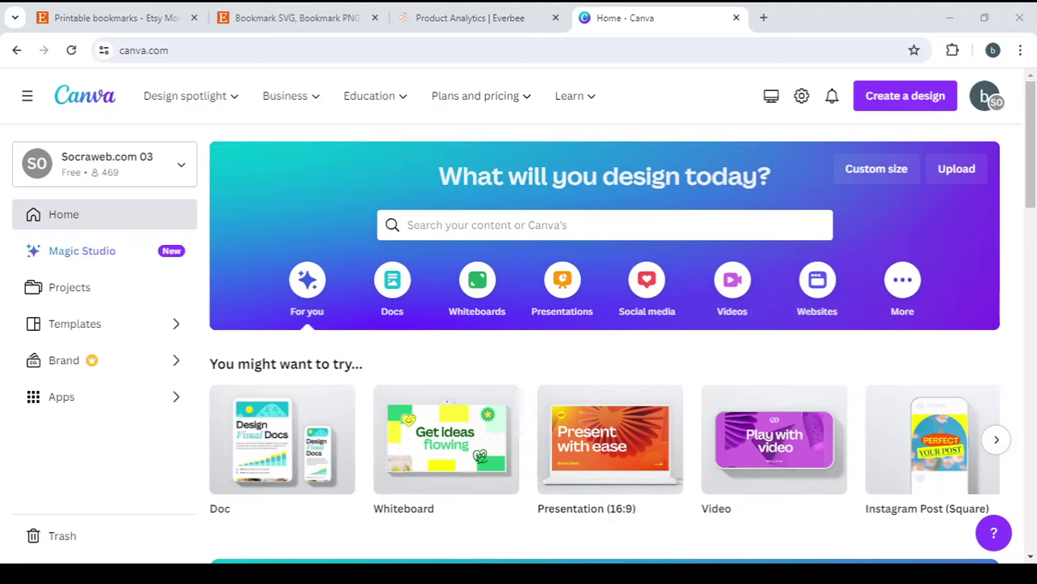
Search Canva's templates for "Printable Bookmarks".
click(762, 218)
text(Printable Bookmarks)
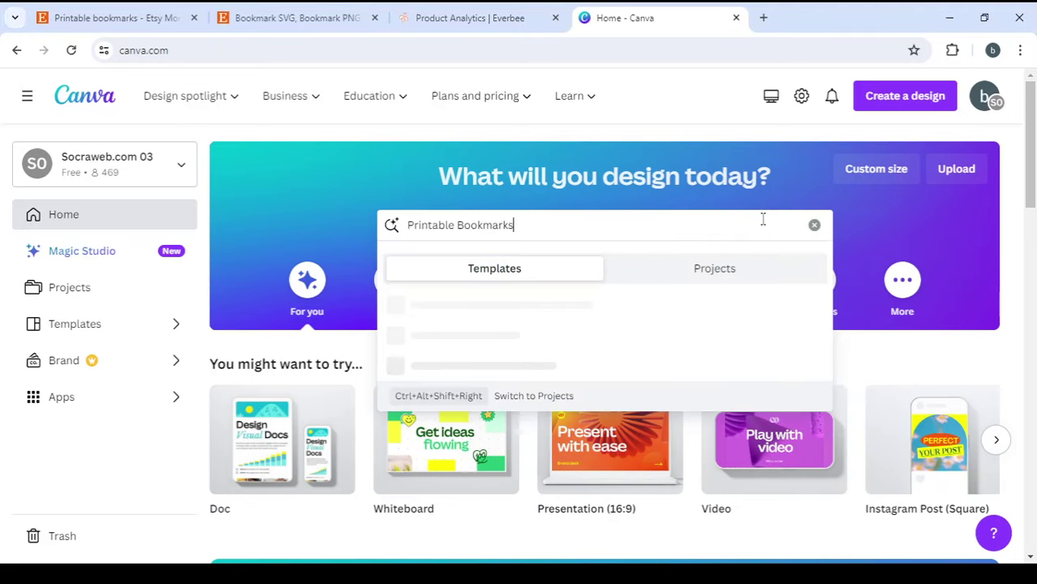
key(Return)
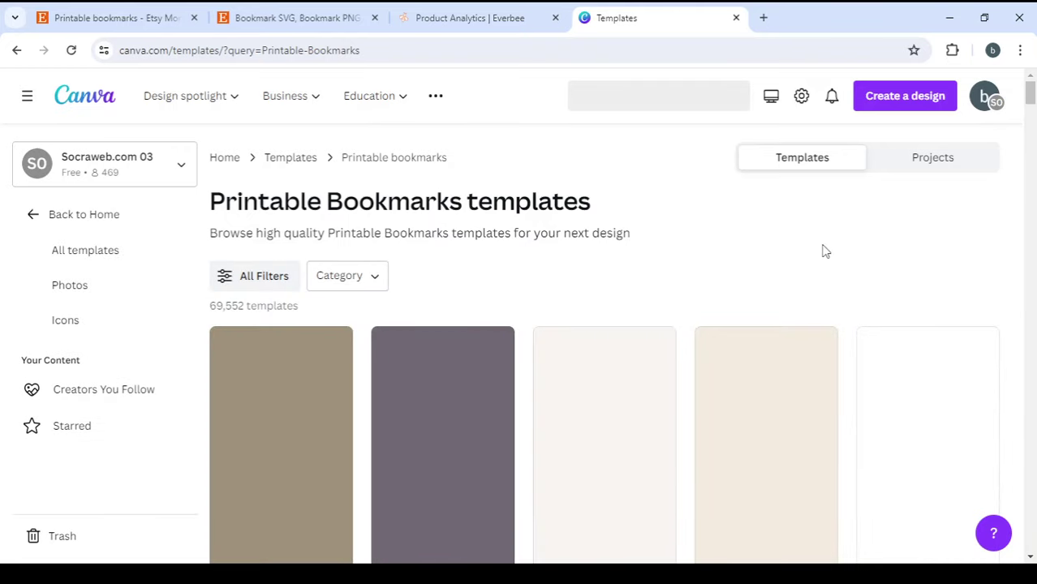
Browse the printable bookmark templates, comparing their styles, illustrations and quote layouts.
scroll(1024, 320, down, 3)
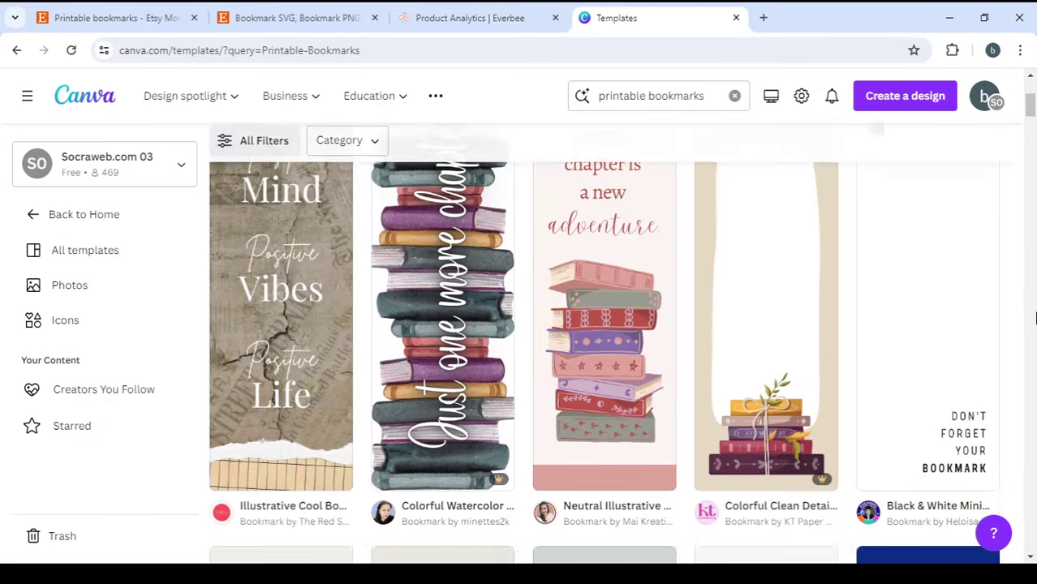
scroll(1034, 319, down, 3)
scroll(1034, 320, up, 1)
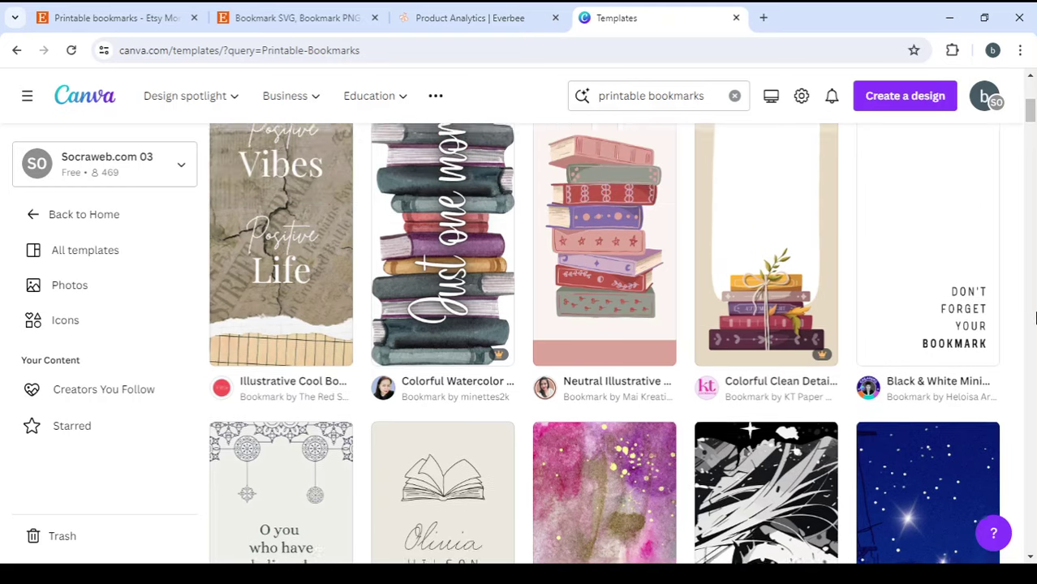
scroll(1034, 320, up, 5)
scroll(1034, 320, down, 7)
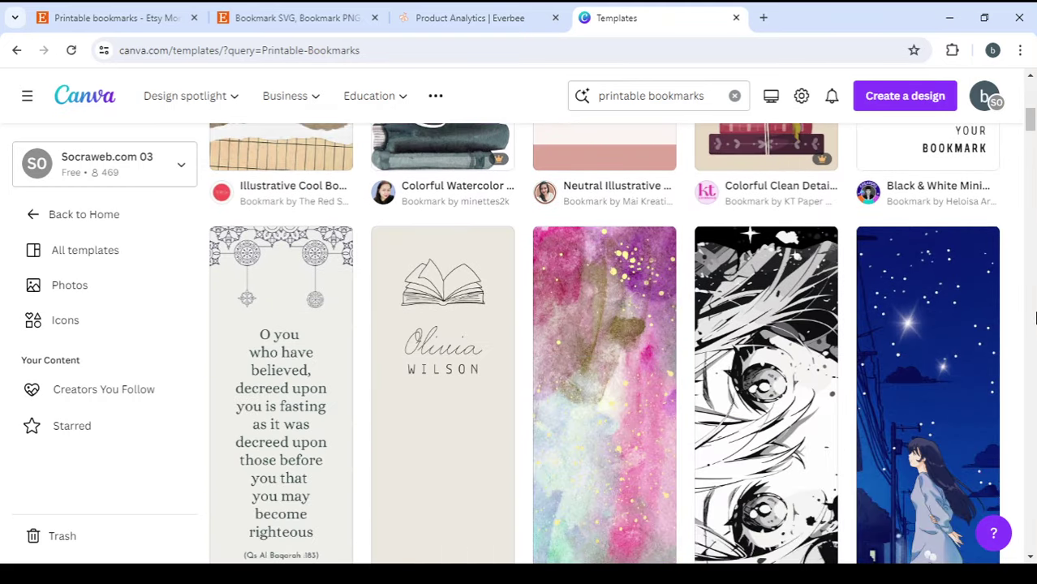
scroll(1034, 320, down, 6)
scroll(1034, 319, up, 7)
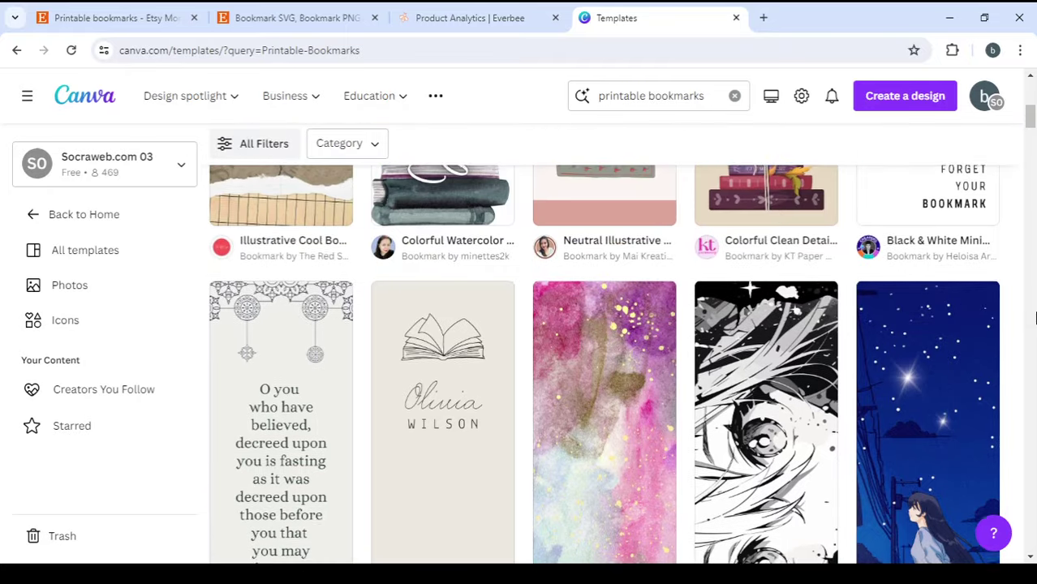
scroll(1034, 320, up, 2)
scroll(1019, 289, up, 1)
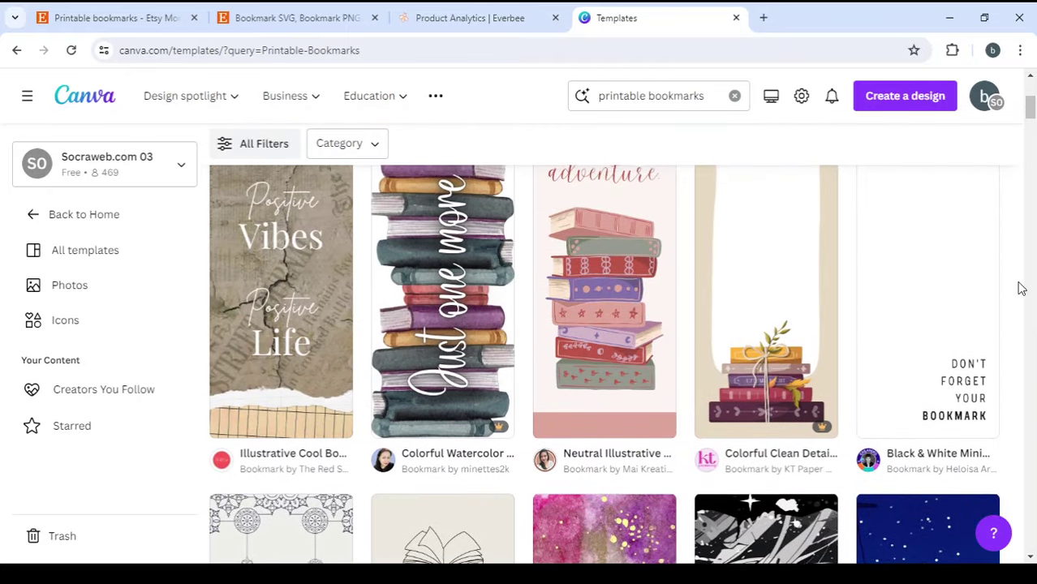
scroll(1019, 289, up, 1)
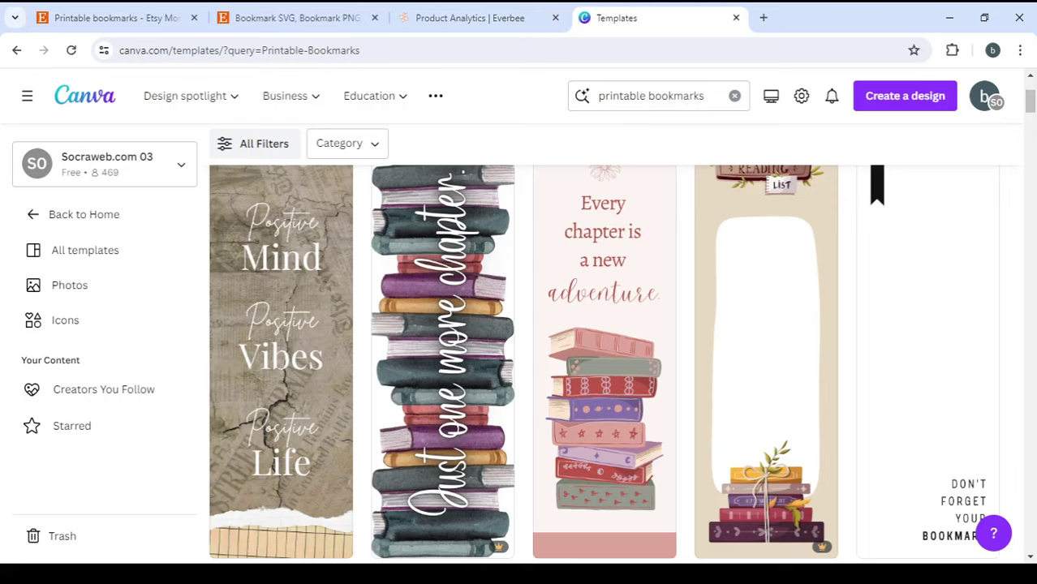